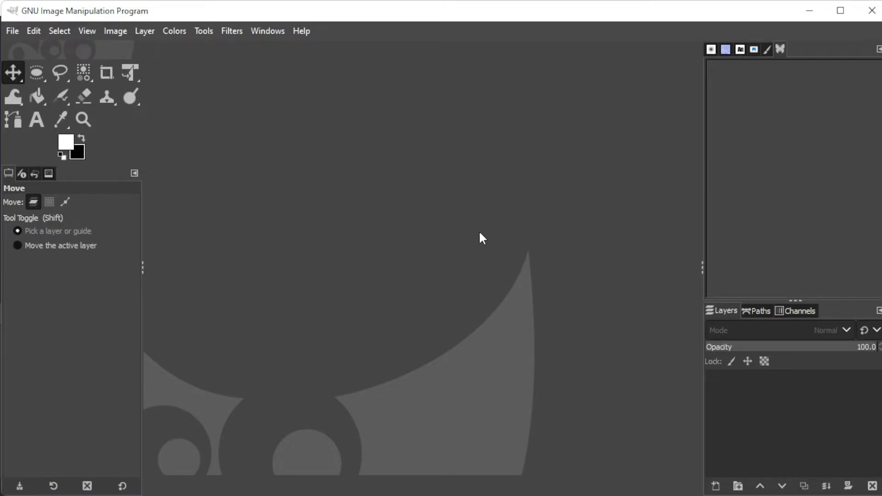
# Step: Create a new 1920 × 1080 px image
pyautogui.hotkey('ctrl', 'n')
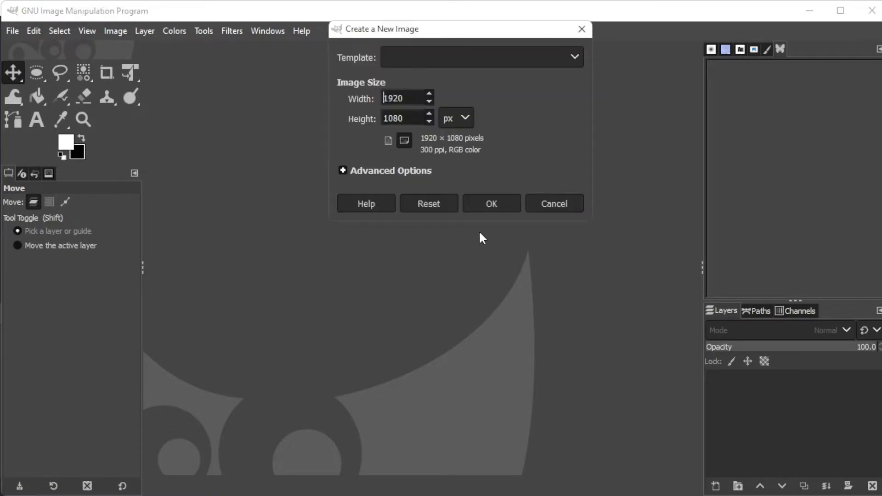
pyautogui.click(499, 209)
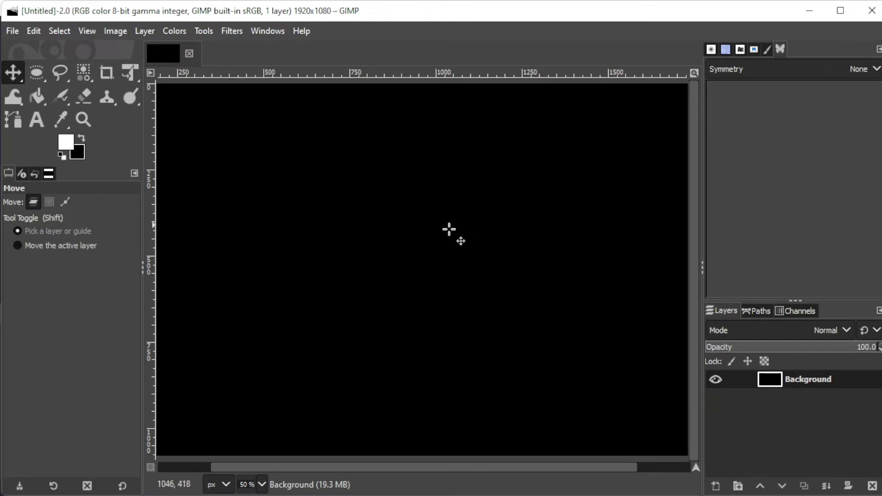
pyautogui.keyDown('ctrl'); pyautogui.scroll(-2, 449, 229); pyautogui.keyUp('ctrl')
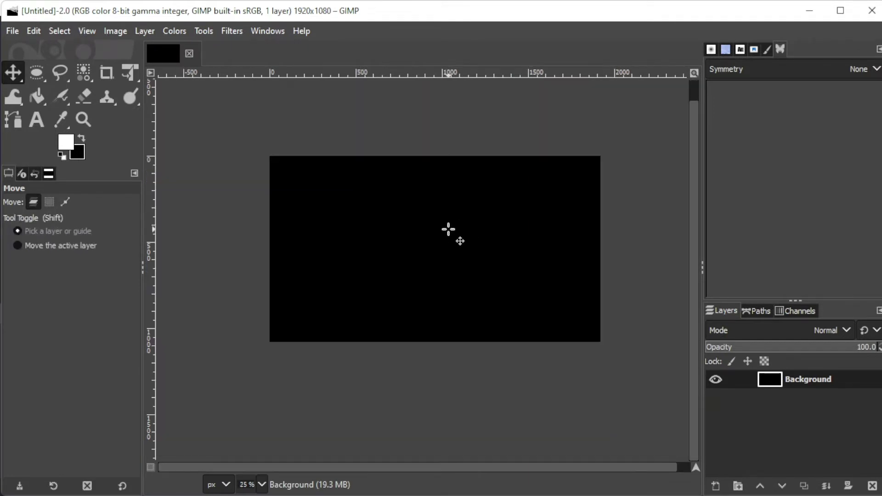
pyautogui.keyDown('ctrl'); pyautogui.scroll(1, 449, 229); pyautogui.keyUp('ctrl')
# Step: Add the text FRESH to the canvas in white Impact Condensed at 439 px
pyautogui.click(28, 121)
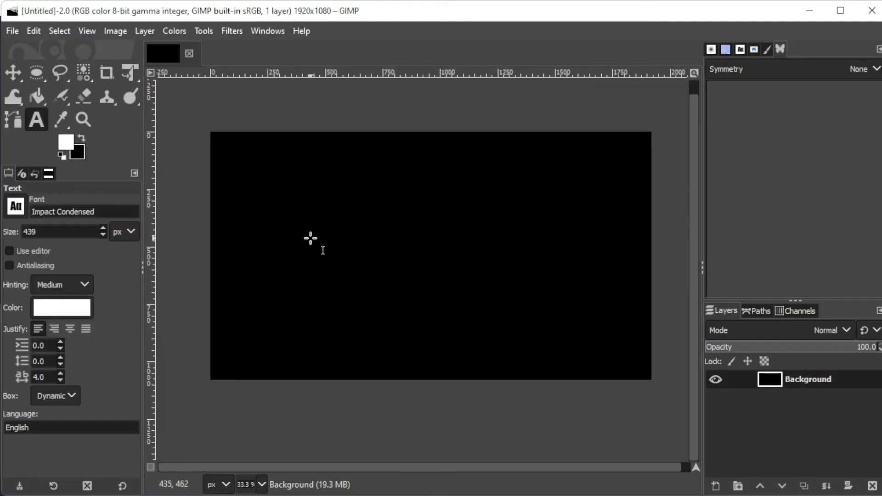
pyautogui.click(270, 218)
pyautogui.write('FRESH')
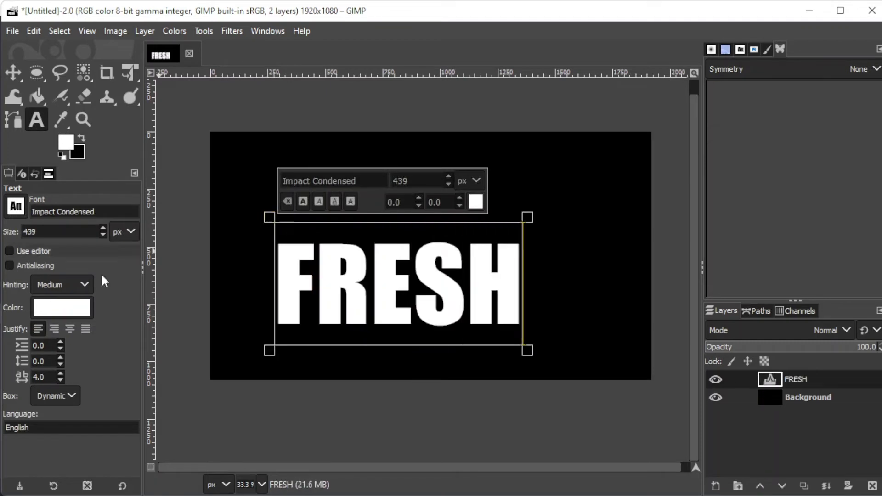
pyautogui.click(61, 308)
pyautogui.click(185, 437)
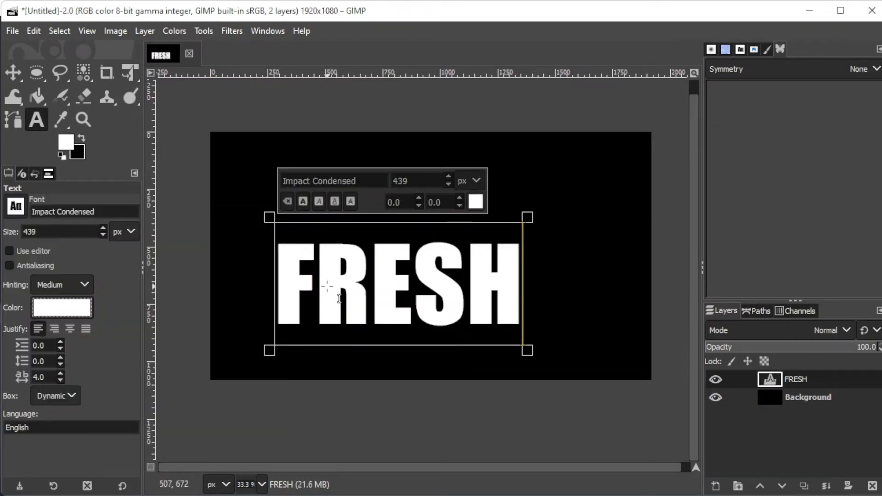
# Step: Shorten the text to the letter F and move it to the canvas's upper-left corner
pyautogui.moveTo(327, 287); pyautogui.dragTo(502, 282)
pyautogui.press('BackSpace')
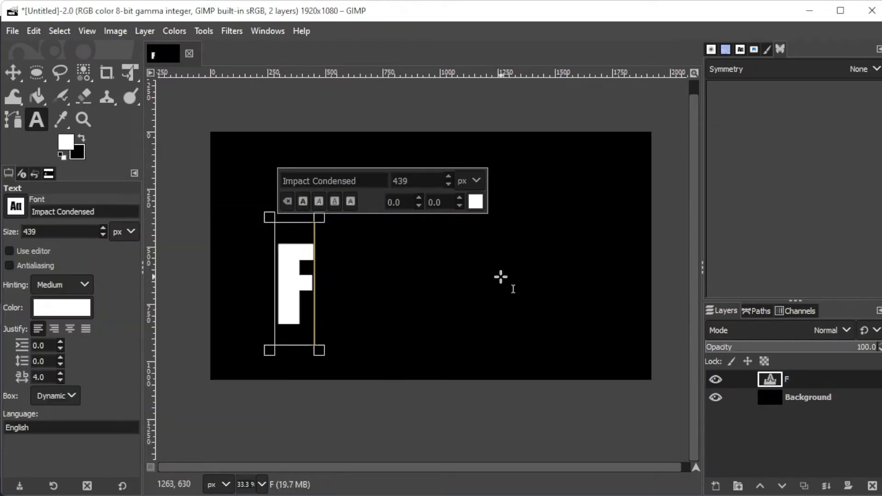
pyautogui.click(10, 69)
pyautogui.moveTo(301, 308); pyautogui.dragTo(254, 215)
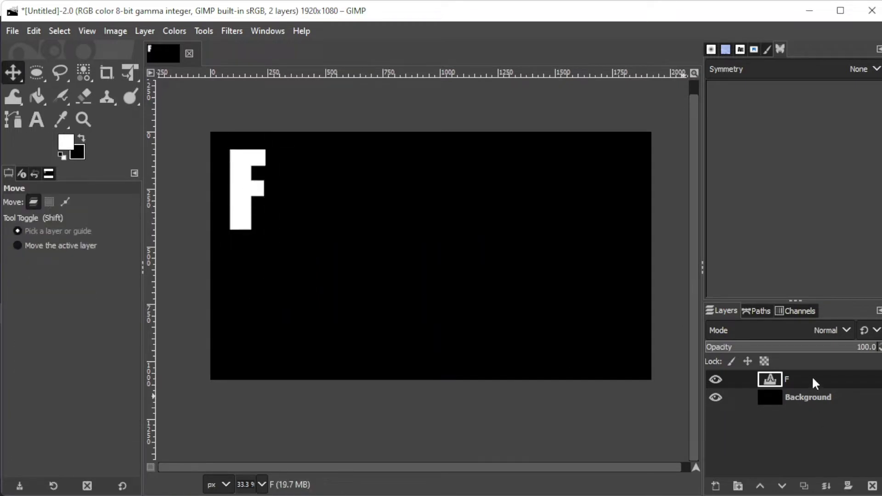
# Step: Create a 1920 × 1080 px layer named Transparent Layer, filled with transparency, and place it beneath the F text layer
pyautogui.click(717, 486)
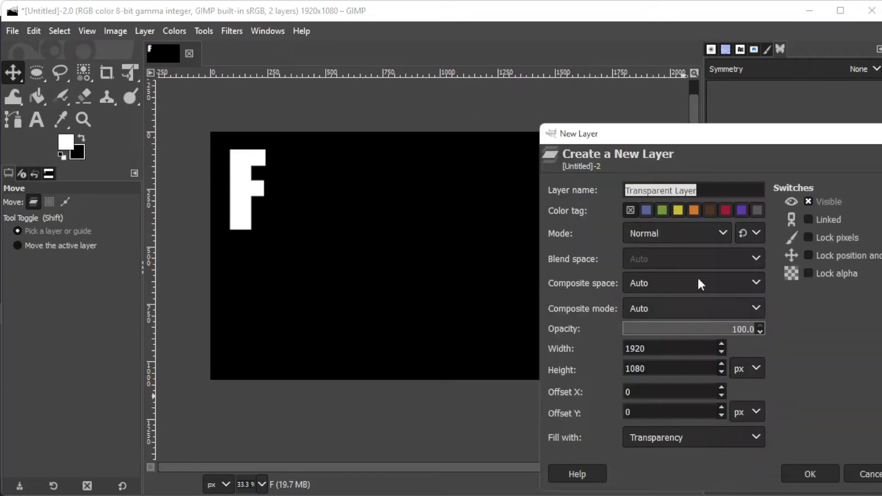
pyautogui.moveTo(706, 137); pyautogui.dragTo(479, 72)
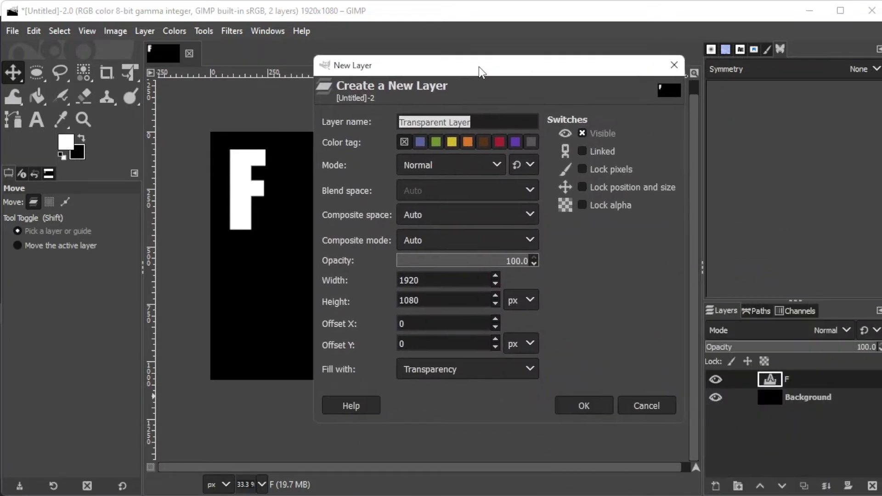
pyautogui.click(497, 121)
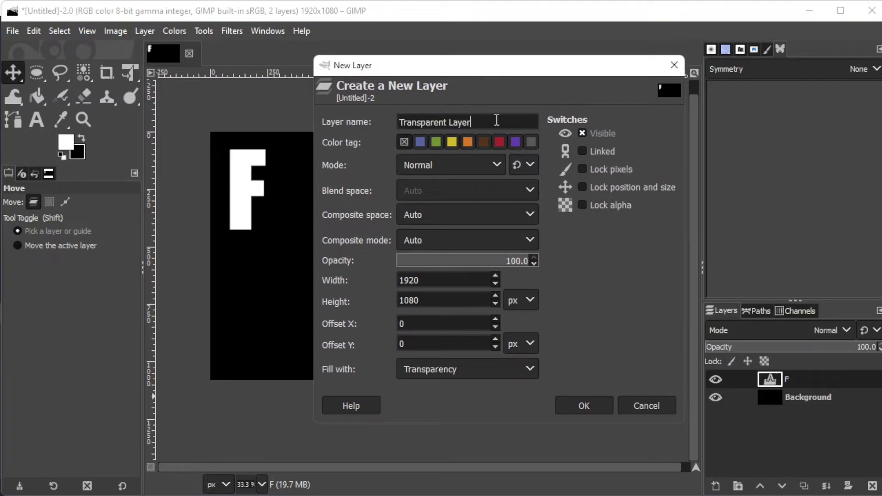
pyautogui.click(471, 369)
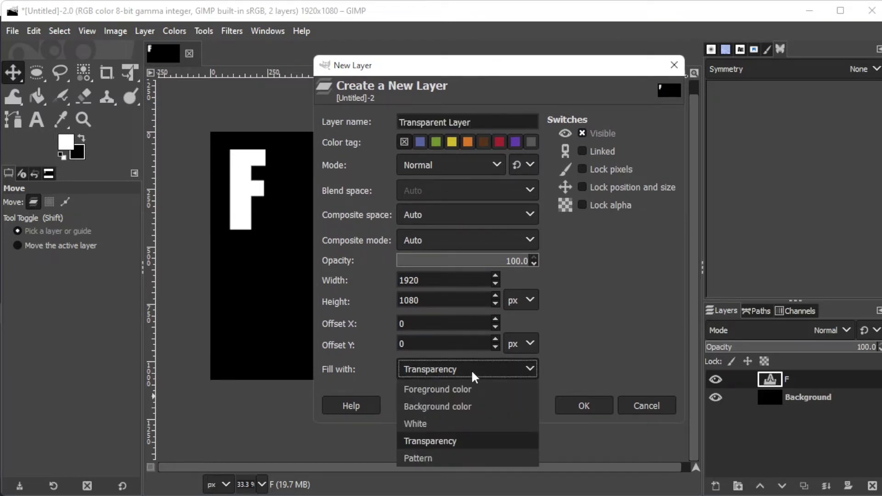
pyautogui.click(476, 442)
pyautogui.click(575, 406)
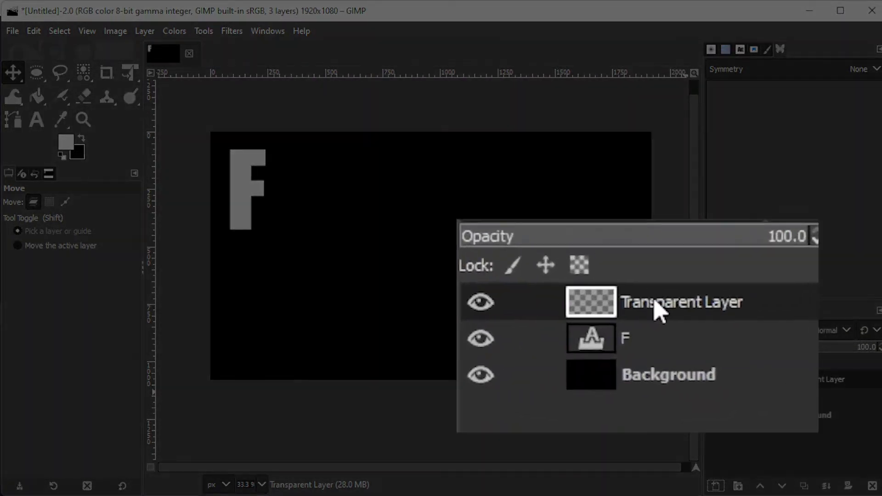
pyautogui.moveTo(660, 310); pyautogui.dragTo(659, 368)
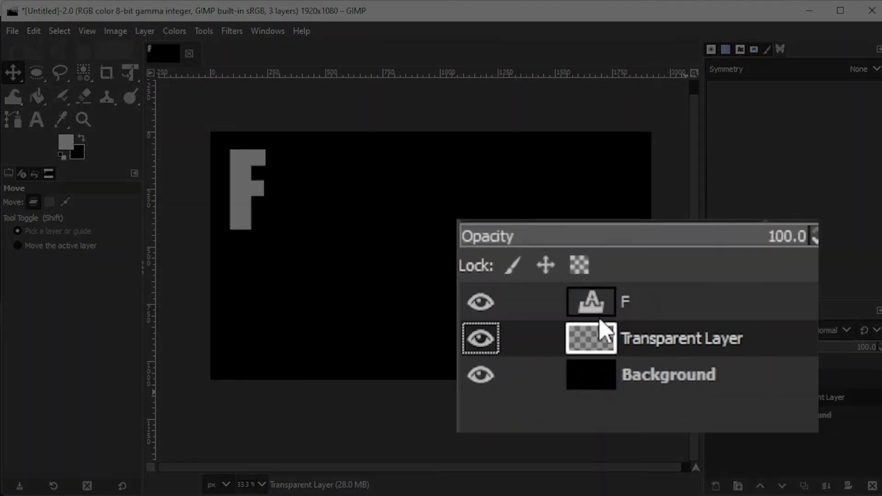
# Step: Select the F's shape from its text layer, fill it with white on the Transparent Layer, and hide the text layer
pyautogui.click(622, 301)
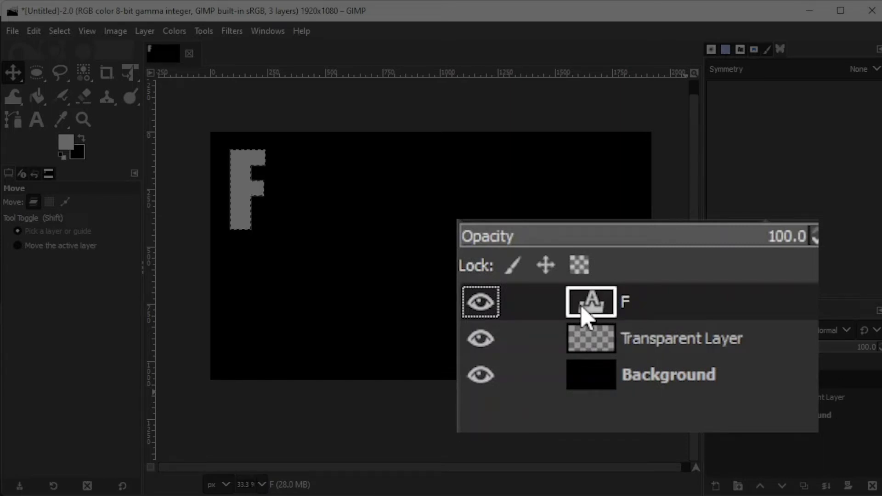
pyautogui.click(790, 396)
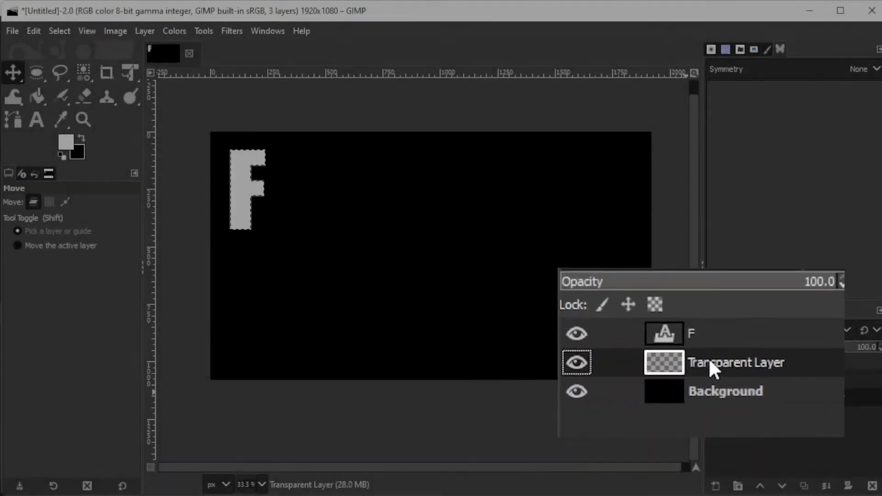
pyautogui.click(37, 97)
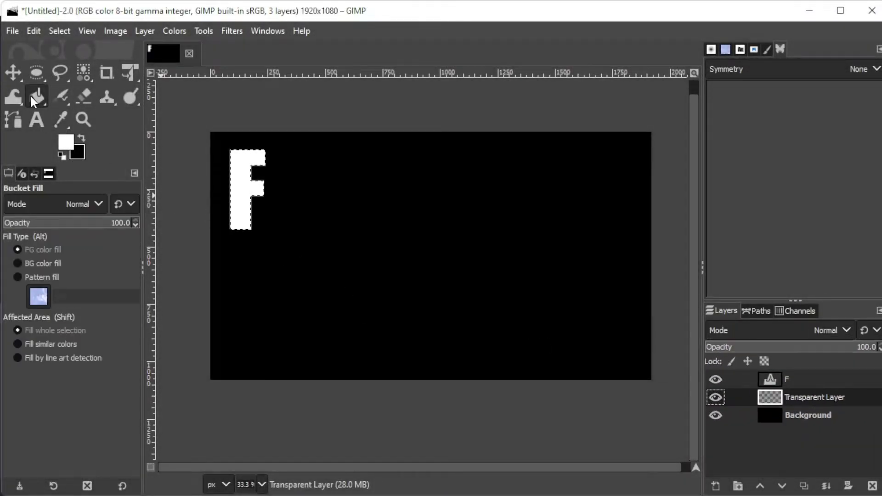
pyautogui.click(251, 205)
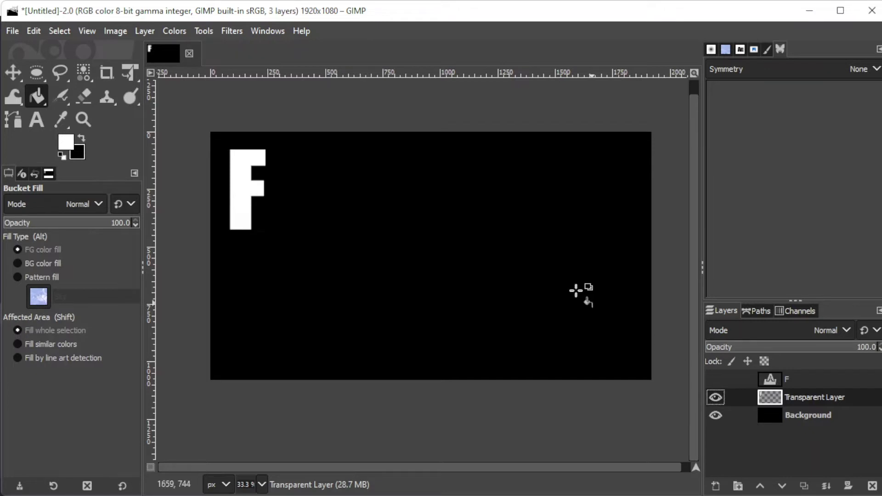
# Step: Try the Long Shadow filter's Infinite, Fading and Fading (fixed length) styles on the Transparent Layer
pyautogui.click(228, 31)
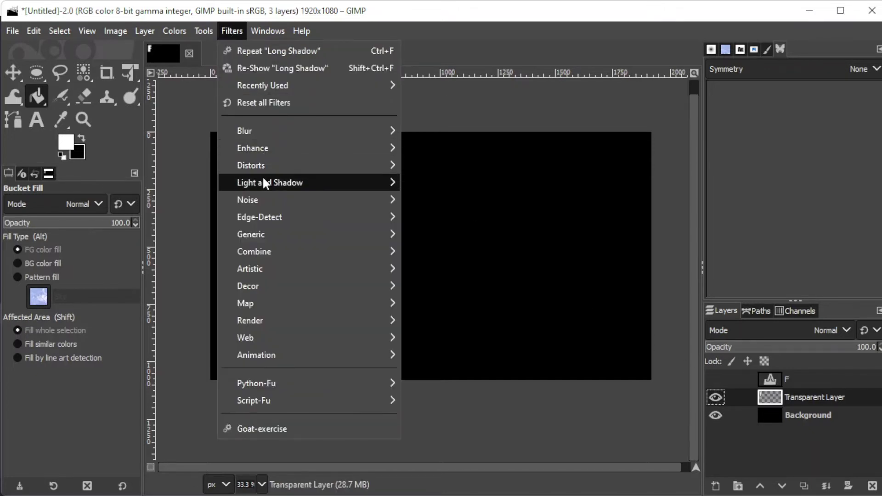
pyautogui.moveTo(267, 183)
pyautogui.click(482, 318)
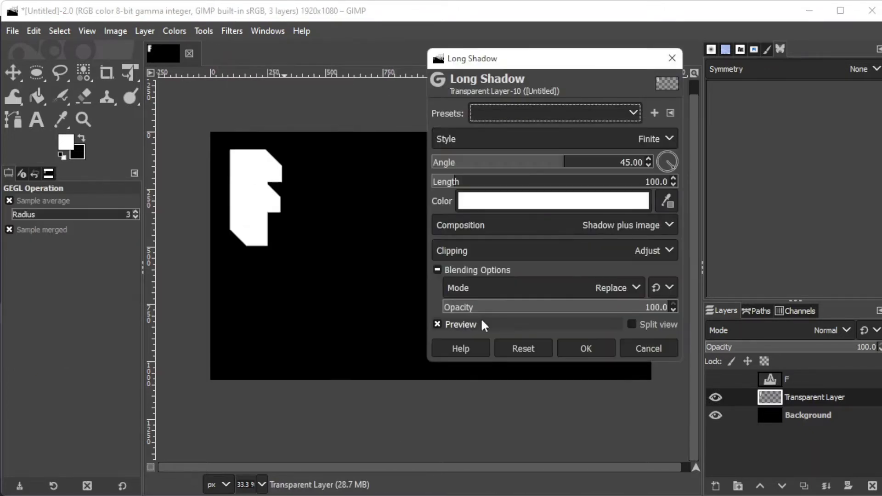
pyautogui.click(575, 136)
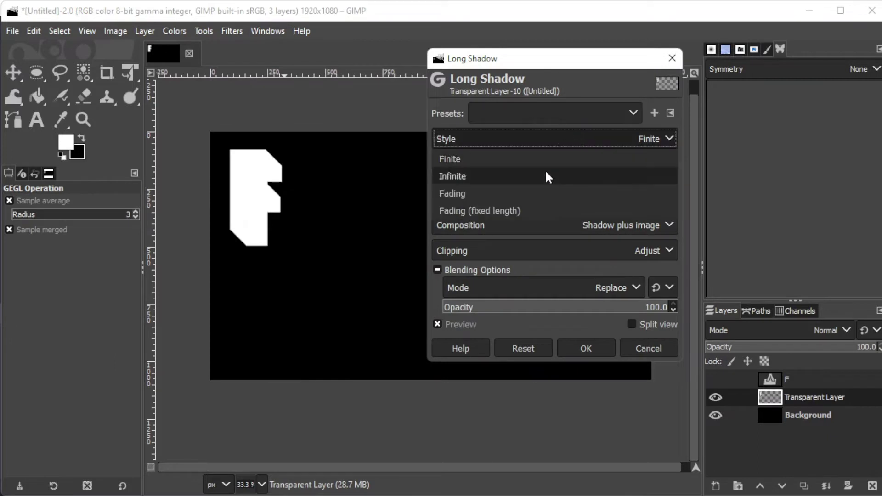
pyautogui.click(545, 178)
pyautogui.click(555, 139)
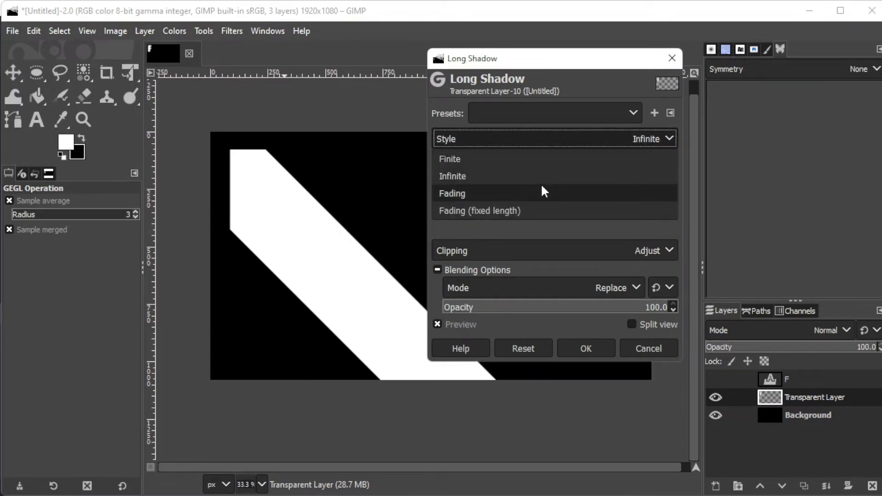
pyautogui.click(544, 194)
pyautogui.click(547, 140)
pyautogui.click(538, 211)
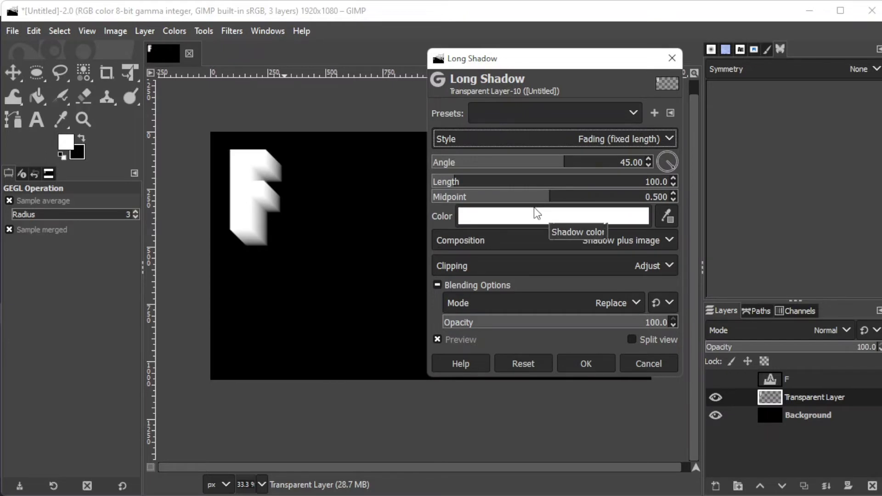
pyautogui.click(642, 363)
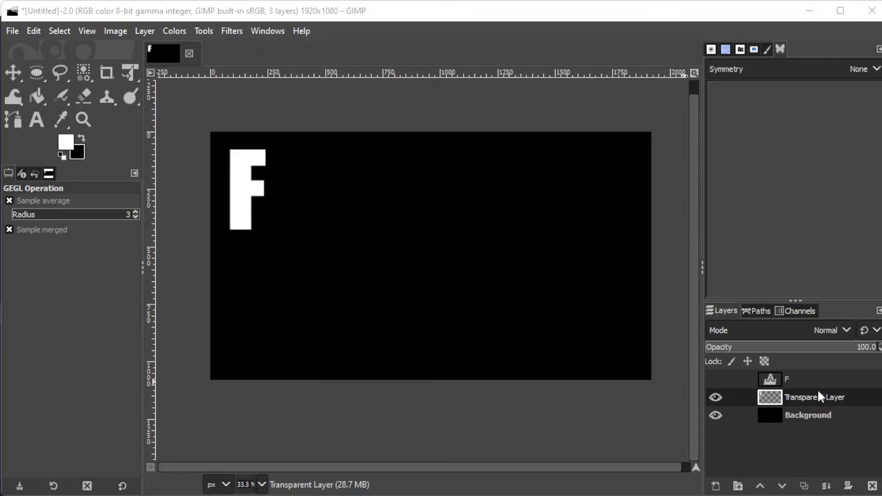
# Step: Hide the Transparent Layer and show the selected F text layer
pyautogui.click(812, 380)
pyautogui.click(716, 397)
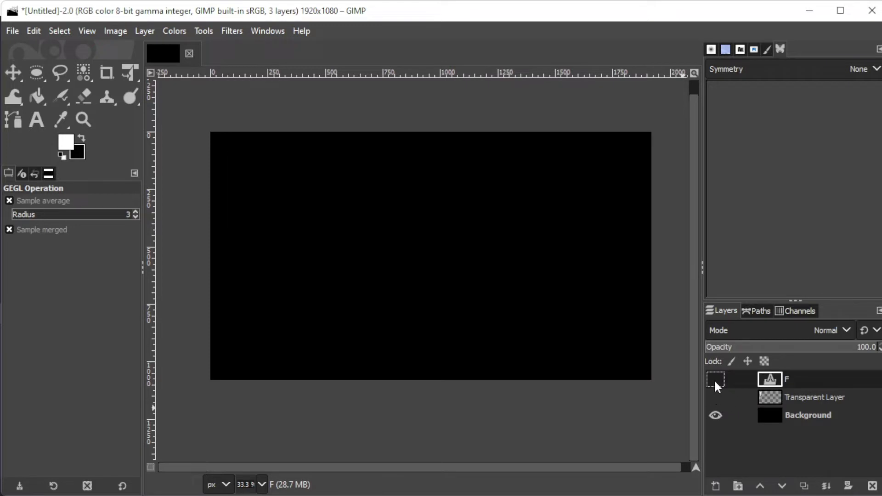
pyautogui.click(714, 379)
# Step: Try a Finite Long Shadow in red on the F text layer
pyautogui.click(236, 31)
pyautogui.moveTo(276, 184)
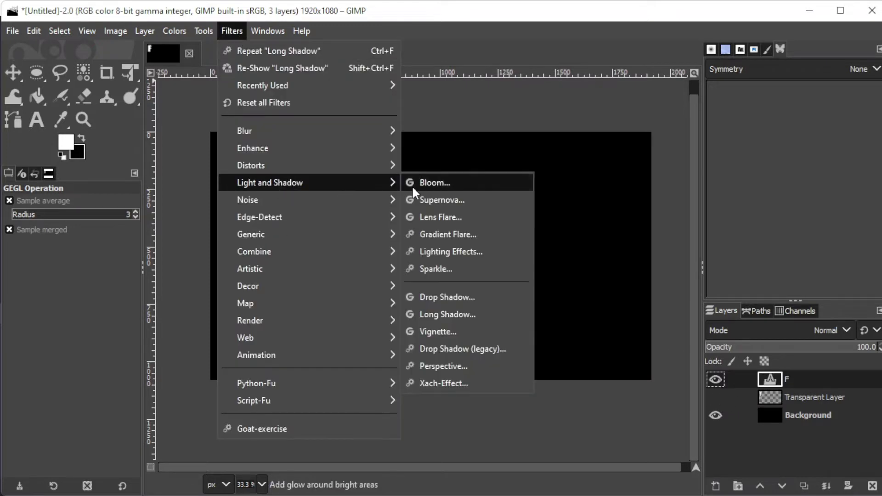
pyautogui.click(445, 314)
pyautogui.click(510, 141)
pyautogui.click(510, 145)
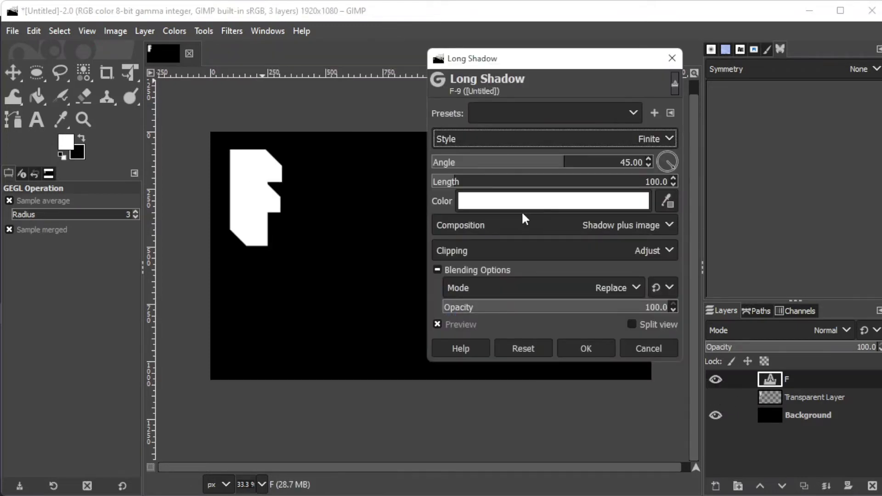
pyautogui.click(522, 206)
pyautogui.moveTo(476, 148); pyautogui.dragTo(526, 84)
pyautogui.click(571, 326)
# Step: Preview the red shadow on the F text layer with the Infinite and Fading styles, then cancel the filter
pyautogui.click(611, 135)
pyautogui.click(580, 177)
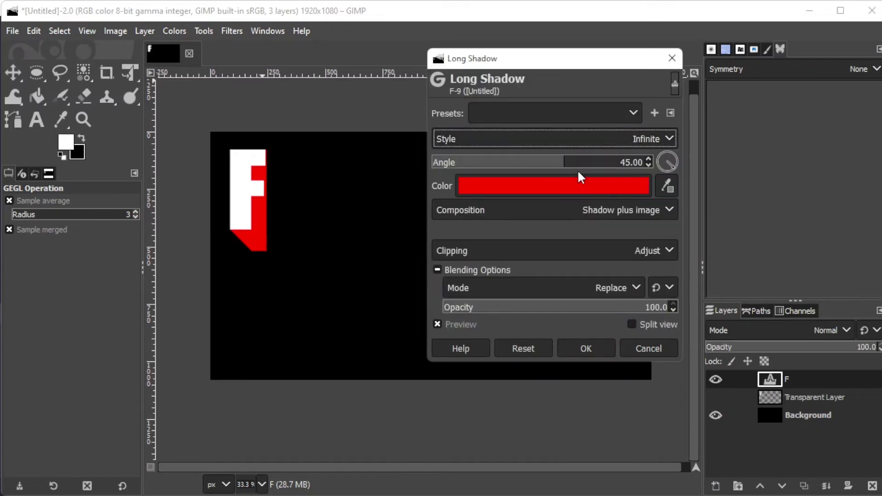
pyautogui.click(486, 134)
pyautogui.click(482, 154)
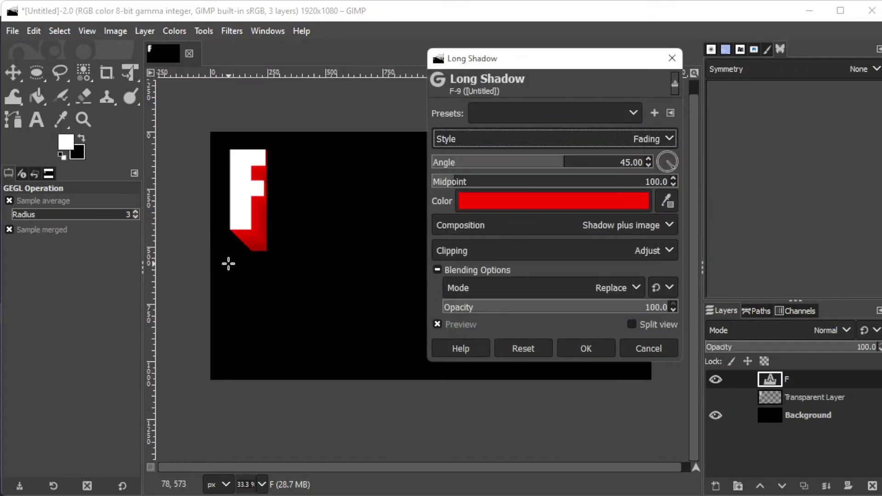
pyautogui.click(632, 348)
# Step: Hide the F text layer, then select and show the Transparent Layer
pyautogui.click(716, 379)
pyautogui.click(784, 396)
pyautogui.click(716, 397)
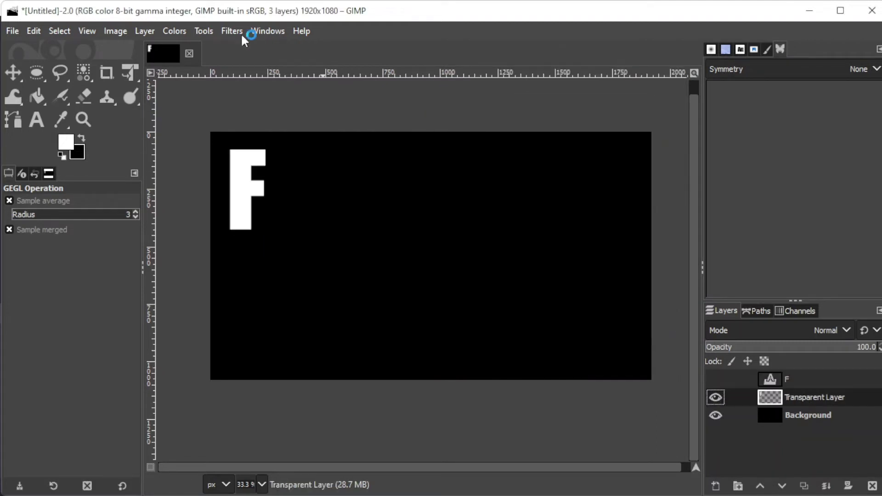
# Step: Set up a Long Shadow on the Transparent Layer with the Infinite style and a dark green shadow color
pyautogui.click(237, 33)
pyautogui.moveTo(300, 184)
pyautogui.click(430, 307)
pyautogui.click(543, 202)
pyautogui.moveTo(532, 207); pyautogui.dragTo(533, 215)
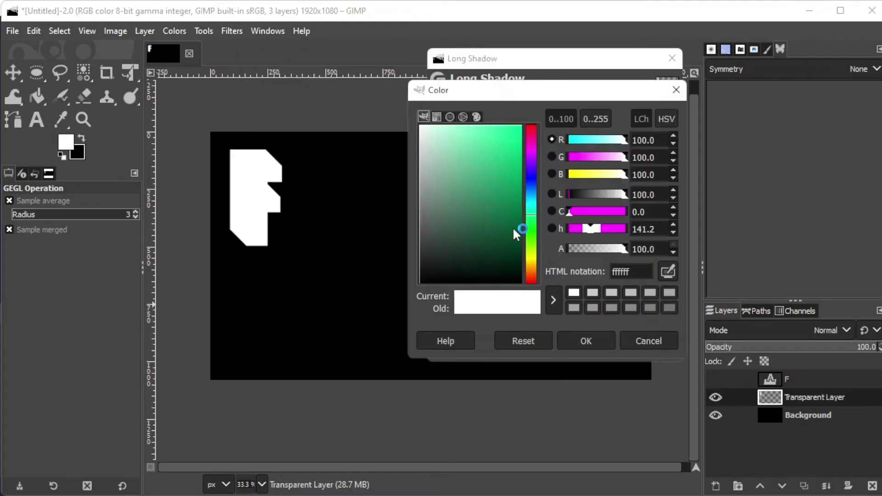
pyautogui.click(514, 231)
pyautogui.click(586, 341)
# Step: Try other composition options such as Shadow minus image and return to Shadow plus image
pyautogui.click(554, 210)
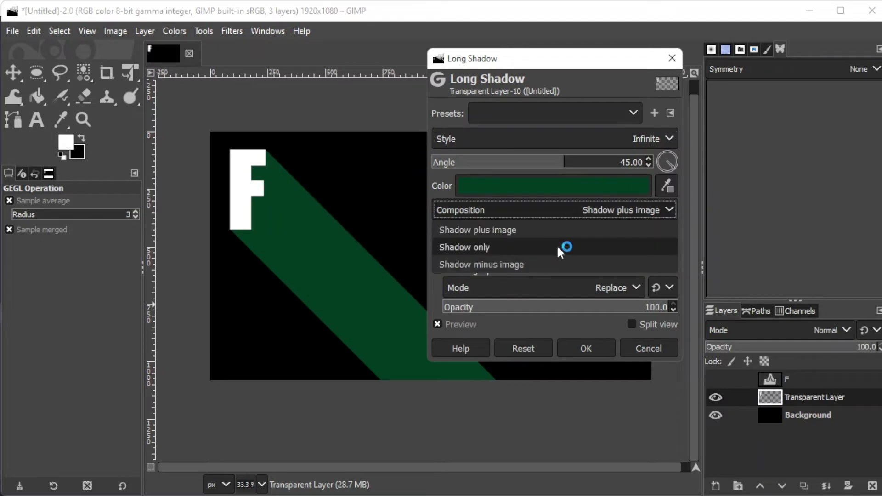
pyautogui.click(554, 265)
pyautogui.click(550, 212)
pyautogui.click(553, 230)
pyautogui.click(560, 251)
pyautogui.click(567, 270)
# Step: Set the long shadow's angle to 50 and apply the filter
pyautogui.moveTo(582, 163)
pyautogui.mouseDown()
pyautogui.moveTo(601, 162)
pyautogui.moveTo(489, 164)
pyautogui.moveTo(567, 167)
pyautogui.mouseUp()
pyautogui.moveTo(628, 160); pyautogui.dragTo(567, 164)
pyautogui.moveTo(659, 162)
pyautogui.mouseDown()
pyautogui.moveTo(649, 161)
pyautogui.moveTo(661, 167)
pyautogui.mouseUp()
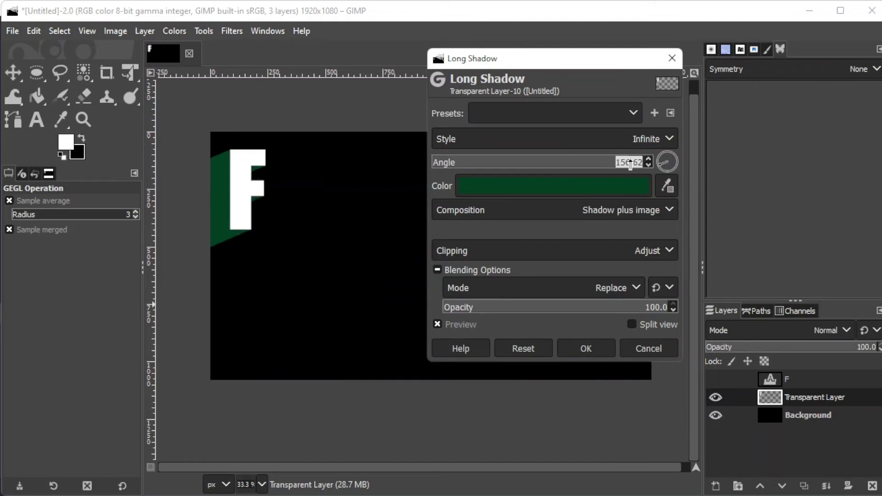
pyautogui.doubleClick(629, 162)
pyautogui.write('50')
pyautogui.press('Return')
pyautogui.click(585, 349)
# Step: Show the F text layer, replace its text with R, and move the R just beside the painted F
pyautogui.click(786, 381)
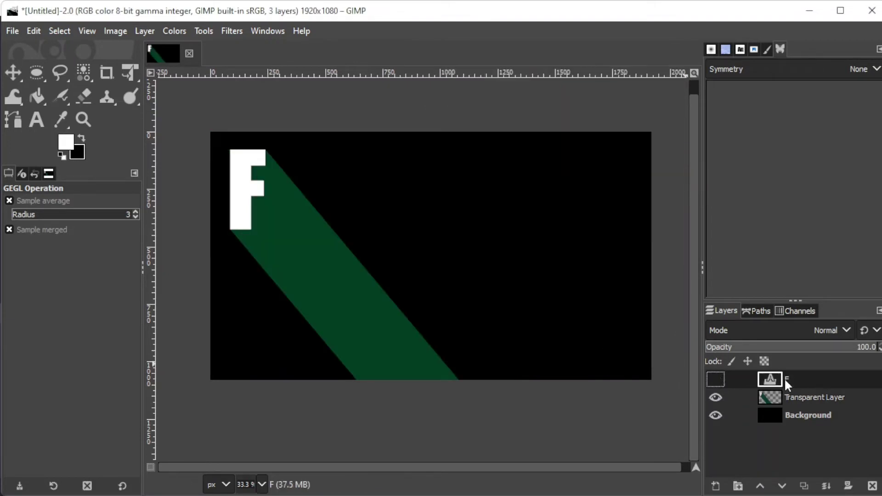
pyautogui.click(36, 121)
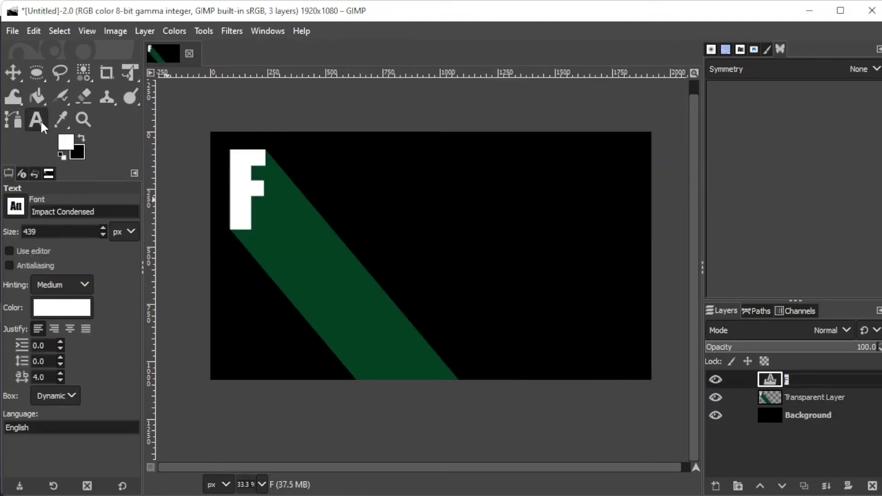
pyautogui.click(252, 191)
pyautogui.hotkey('ctrl', 'a')
pyautogui.write('R')
pyautogui.click(13, 73)
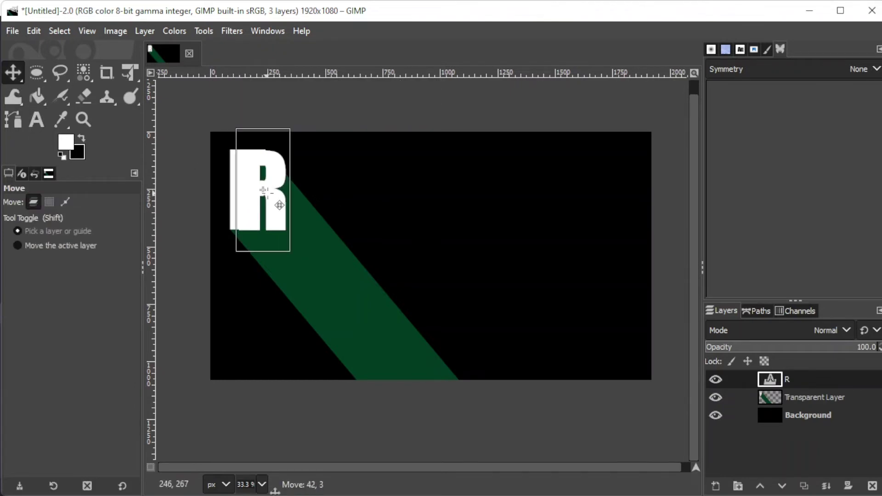
pyautogui.moveTo(281, 203); pyautogui.dragTo(314, 207)
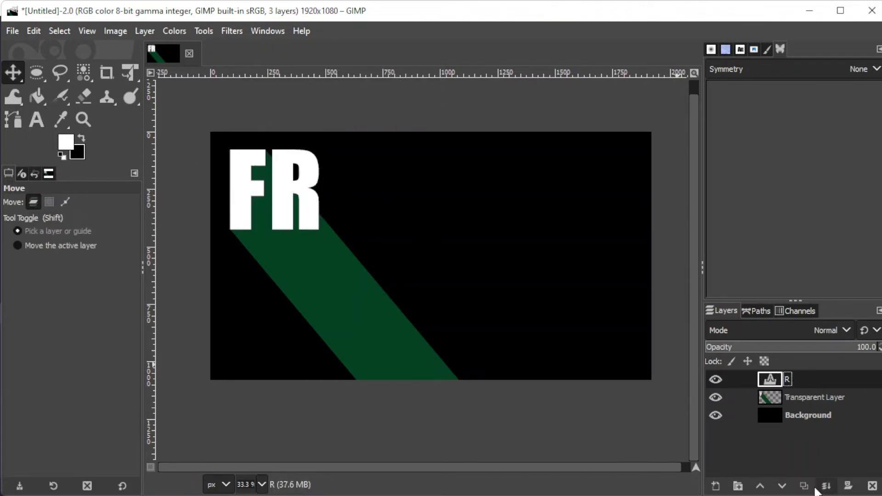
# Step: Add a transparent layer beneath the R text layer, fill the R's shape with white on it, and hide the text layer
pyautogui.click(716, 486)
pyautogui.click(549, 404)
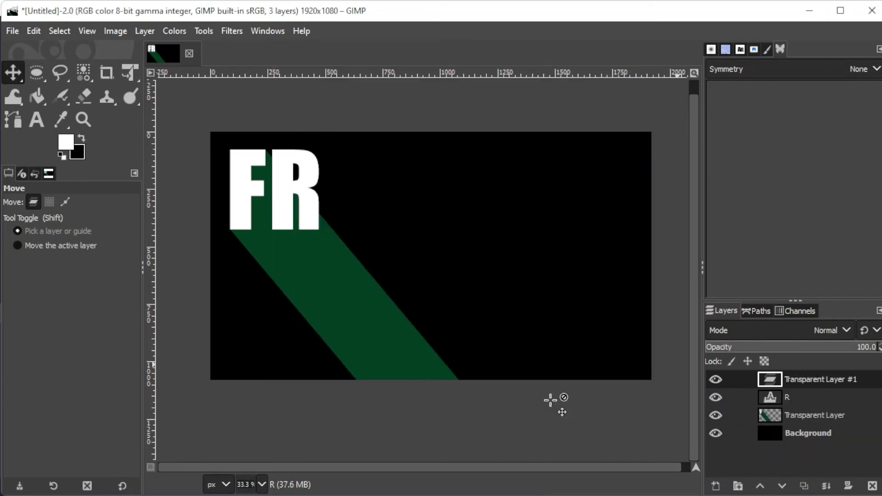
pyautogui.click(37, 97)
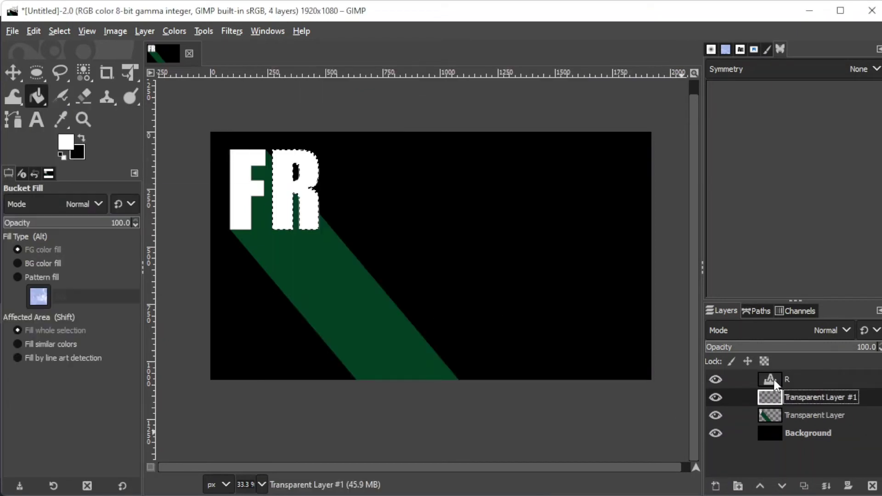
pyautogui.click(294, 193)
pyautogui.click(716, 379)
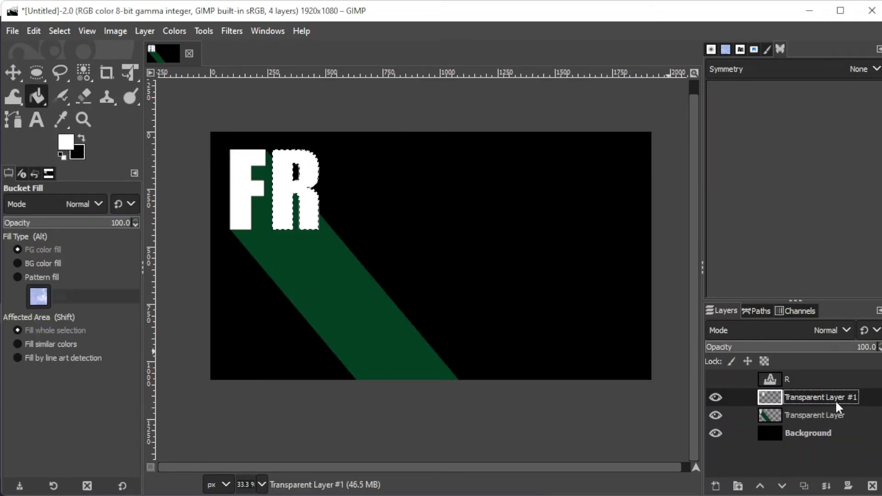
# Step: Try repeating the last Long Shadow on Transparent Layer #1 and undo it
pyautogui.click(232, 31)
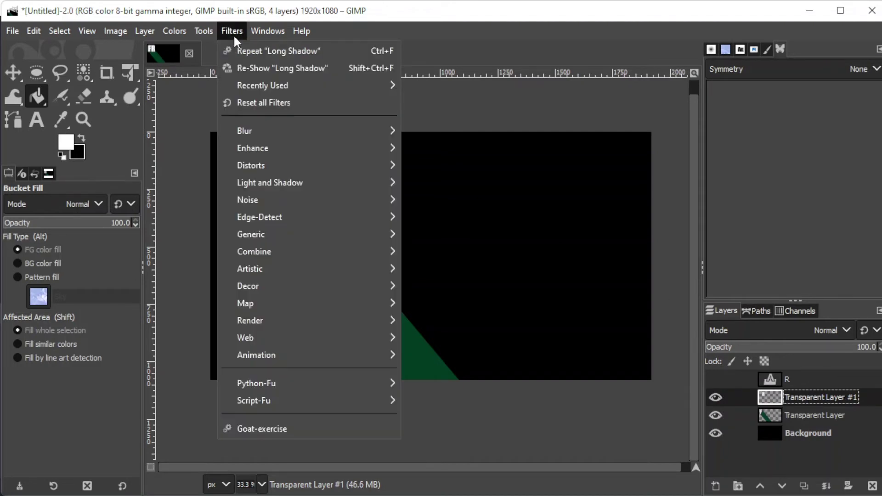
pyautogui.click(257, 55)
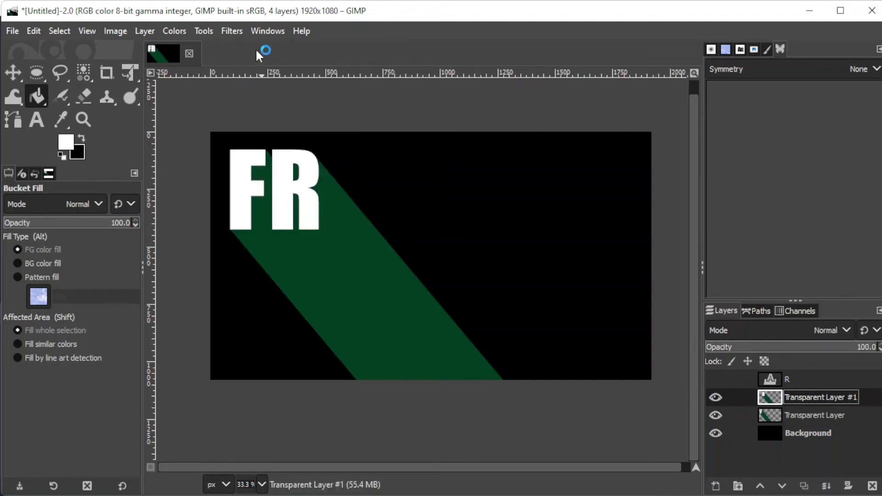
pyautogui.click(237, 31)
pyautogui.click(457, 35)
pyautogui.hotkey('ctrl', 'z')
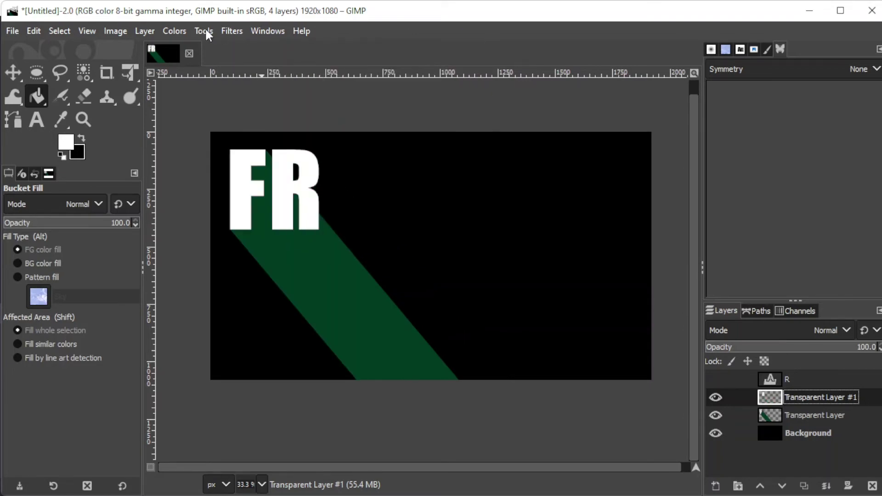
pyautogui.click(232, 31)
pyautogui.moveTo(350, 184)
pyautogui.click(445, 313)
pyautogui.click(554, 200)
pyautogui.click(446, 150)
pyautogui.click(569, 331)
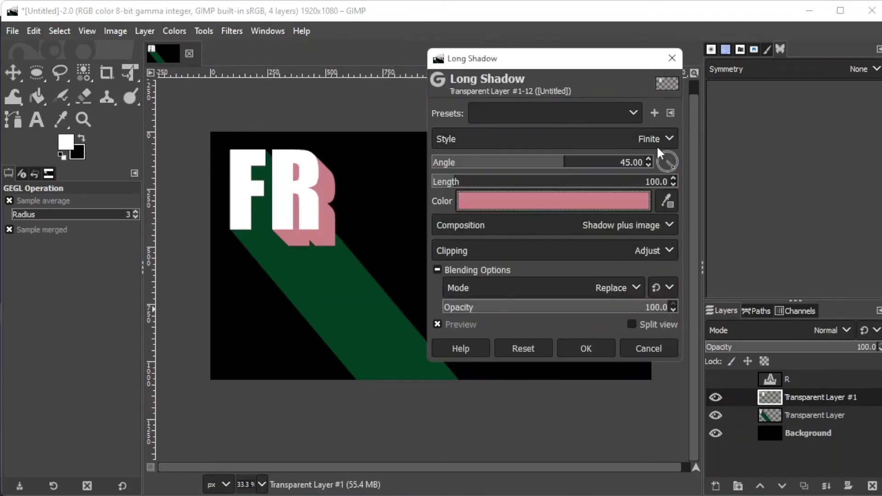
pyautogui.click(658, 147)
pyautogui.click(653, 156)
pyautogui.click(661, 352)
# Step: Reapply the last Long Shadow to the R, reopen and cancel the filter's settings, and undo the shadow
pyautogui.click(237, 32)
pyautogui.click(258, 52)
pyautogui.click(239, 32)
pyautogui.moveTo(331, 183)
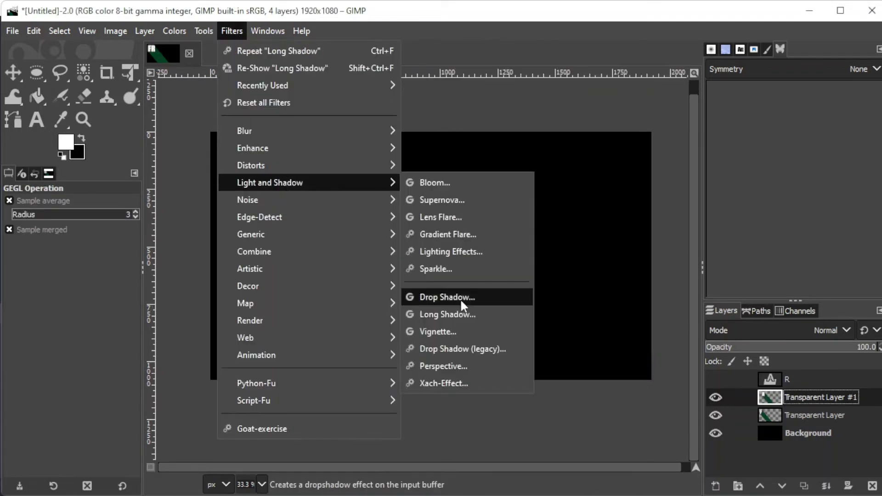
pyautogui.click(462, 314)
pyautogui.click(642, 354)
pyautogui.hotkey('ctrl', 'z')
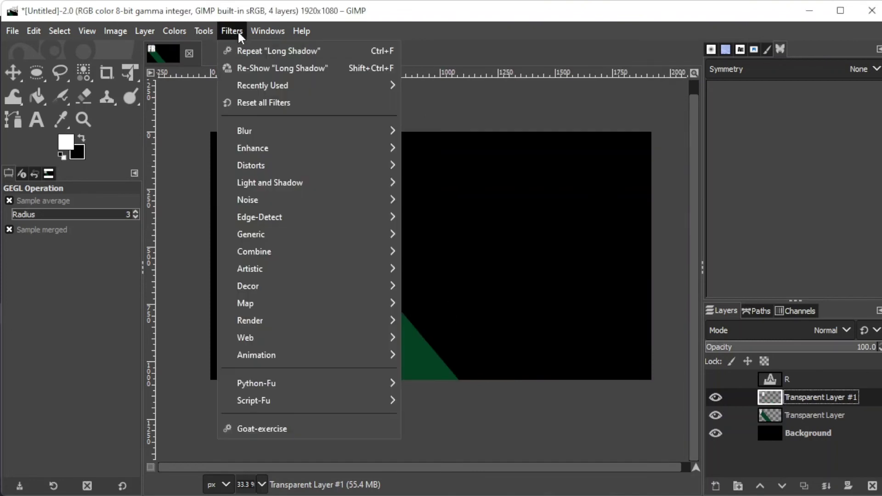
# Step: Set up a Long Shadow on Transparent Layer #1 with a pinkish-red shadow color and the Infinite style
pyautogui.click(238, 35)
pyautogui.click(461, 312)
pyautogui.click(553, 201)
pyautogui.click(461, 146)
pyautogui.click(562, 330)
pyautogui.click(656, 140)
pyautogui.click(653, 157)
# Step: Set the R's long shadow angle to 50 and apply the filter
pyautogui.moveTo(645, 162); pyautogui.dragTo(617, 163)
pyautogui.write('50')
pyautogui.press('Return')
pyautogui.click(586, 349)
# Step: Show the R text layer, replace its text with E, and move the E just to the right of the painted R
pyautogui.click(716, 379)
pyautogui.click(787, 380)
pyautogui.click(36, 120)
pyautogui.doubleClick(290, 194)
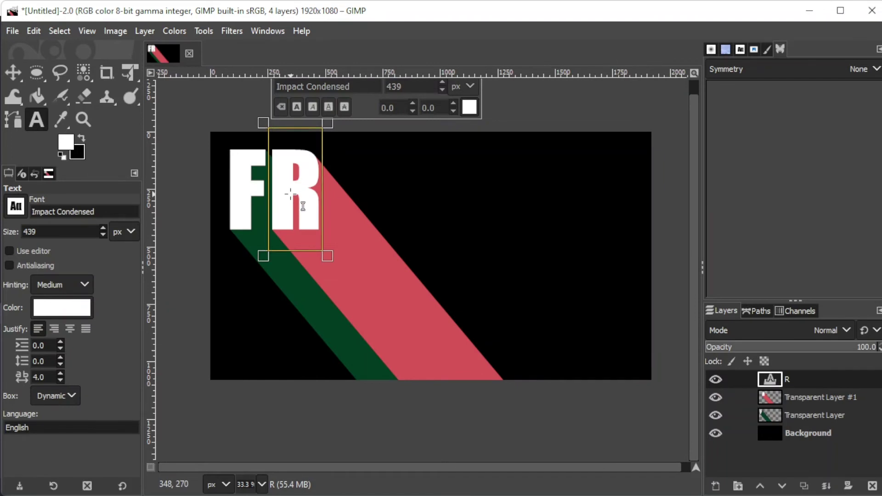
pyautogui.write('E')
pyautogui.click(13, 73)
pyautogui.moveTo(291, 195); pyautogui.dragTo(343, 196)
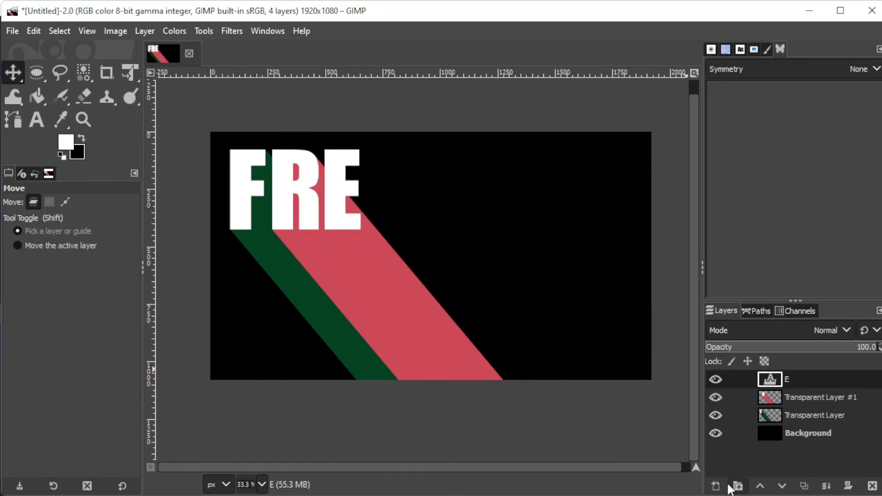
# Step: Add a new transparent layer and place it beneath the E text layer
pyautogui.click(715, 486)
pyautogui.click(786, 480)
pyautogui.moveTo(802, 382); pyautogui.dragTo(802, 403)
# Step: Fill the E's shape with white on Transparent Layer #2, hide the text layer, and clear the selection
pyautogui.keyDown('alt'); pyautogui.click(769, 379); pyautogui.keyUp('alt')
pyautogui.click(36, 97)
pyautogui.click(346, 190)
pyautogui.click(715, 379)
pyautogui.click(820, 397)
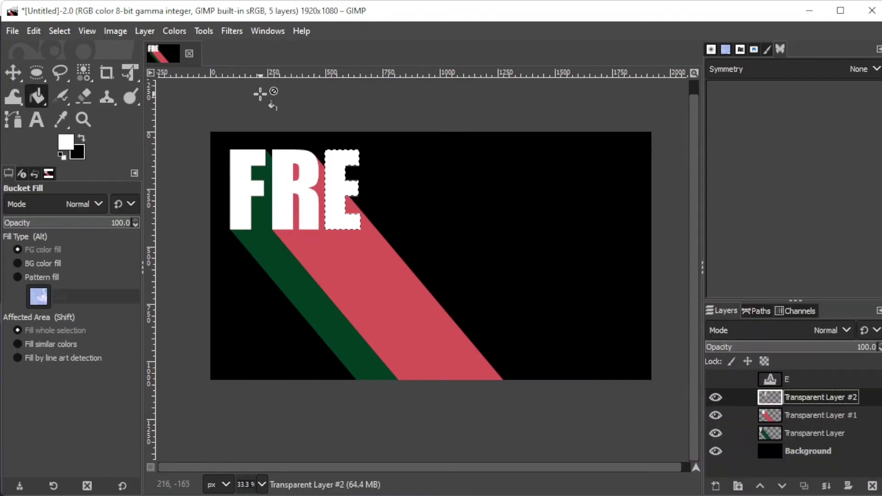
pyautogui.hotkey('ctrl', 'shift', 'a')
# Step: Start a Long Shadow on Transparent Layer #2 and set its color to a light periwinkle blue
pyautogui.click(232, 31)
pyautogui.moveTo(269, 184)
pyautogui.click(462, 316)
pyautogui.click(543, 201)
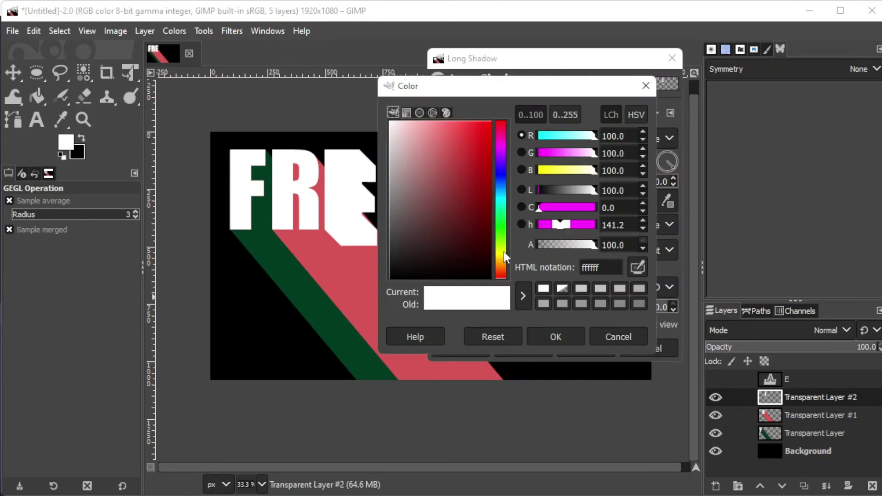
pyautogui.click(502, 176)
pyautogui.click(434, 126)
pyautogui.click(556, 337)
# Step: Give the E's long shadow the Infinite style and an angle of 50, and apply the filter
pyautogui.click(627, 139)
pyautogui.click(624, 175)
pyautogui.doubleClick(626, 163)
pyautogui.write('50')
pyautogui.press('Return')
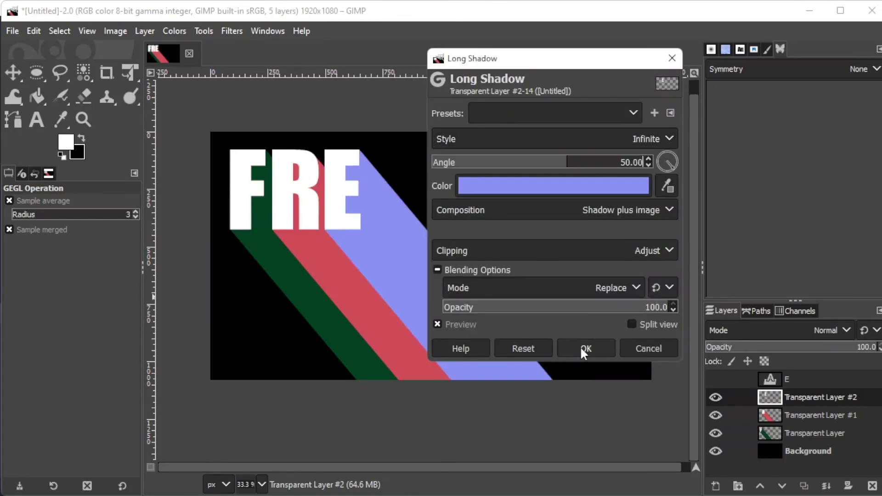
pyautogui.click(584, 350)
# Step: Show the E text layer, replace its text with S, and move the S just to the right of the painted E
pyautogui.click(715, 380)
pyautogui.click(36, 120)
pyautogui.click(340, 185)
pyautogui.press('BackSpace')
pyautogui.write('S')
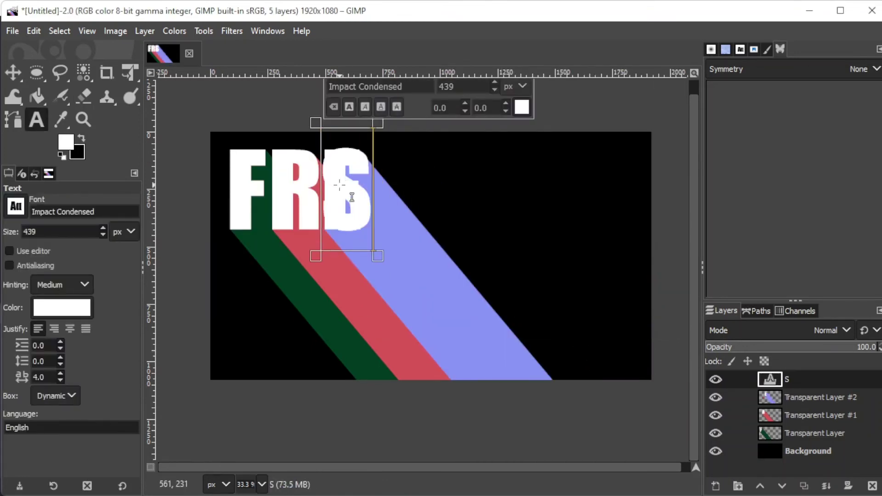
pyautogui.write('m')
pyautogui.moveTo(352, 197); pyautogui.dragTo(393, 198)
# Step: Add a transparent layer beneath the S text layer, fill the S's shape with white on it, and hide the text layer
pyautogui.click(715, 487)
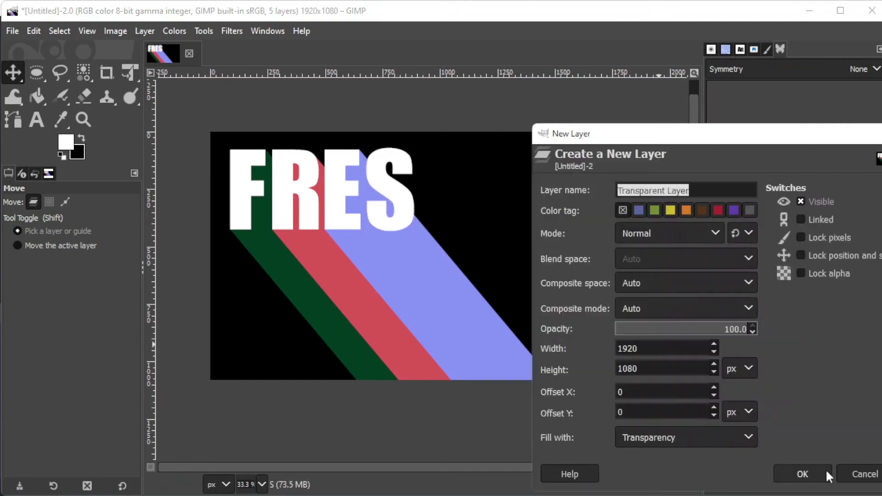
pyautogui.click(826, 474)
pyautogui.hotkey('shift', 'b')
# Step: Start a Long Shadow on Transparent Layer #3 and set its color to light yellow-green, ccda7a
pyautogui.click(227, 31)
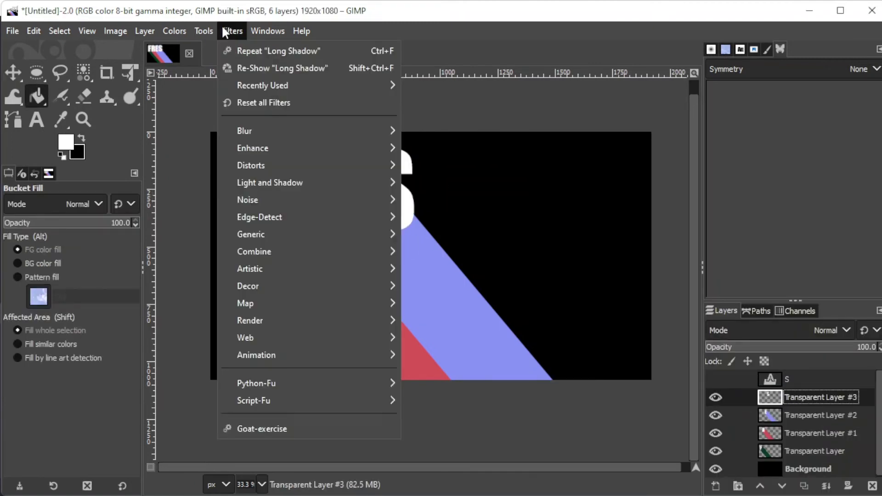
pyautogui.moveTo(275, 183)
pyautogui.click(489, 316)
pyautogui.click(542, 202)
pyautogui.click(517, 250)
pyautogui.click(449, 146)
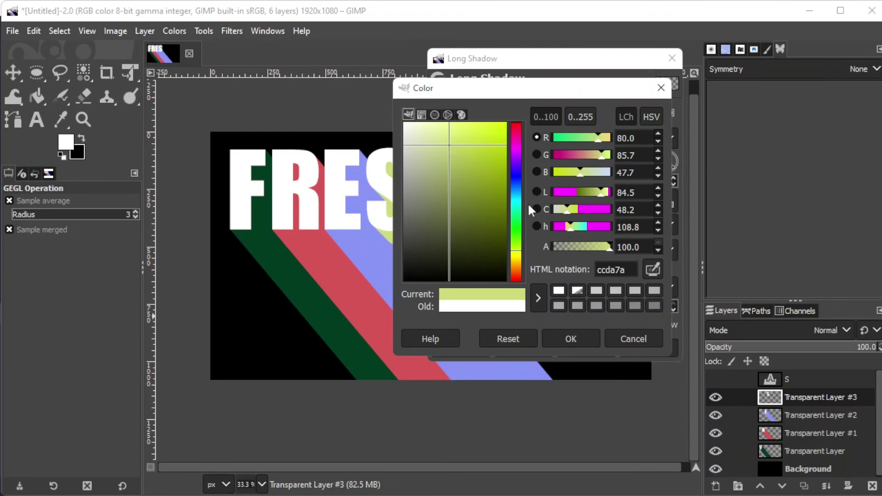
pyautogui.click(570, 339)
# Step: Give the S's long shadow the Infinite style and an angle of 50, and apply the filter
pyautogui.click(520, 139)
pyautogui.click(514, 176)
pyautogui.doubleClick(637, 163)
pyautogui.write('50')
pyautogui.press('Return')
pyautogui.click(582, 340)
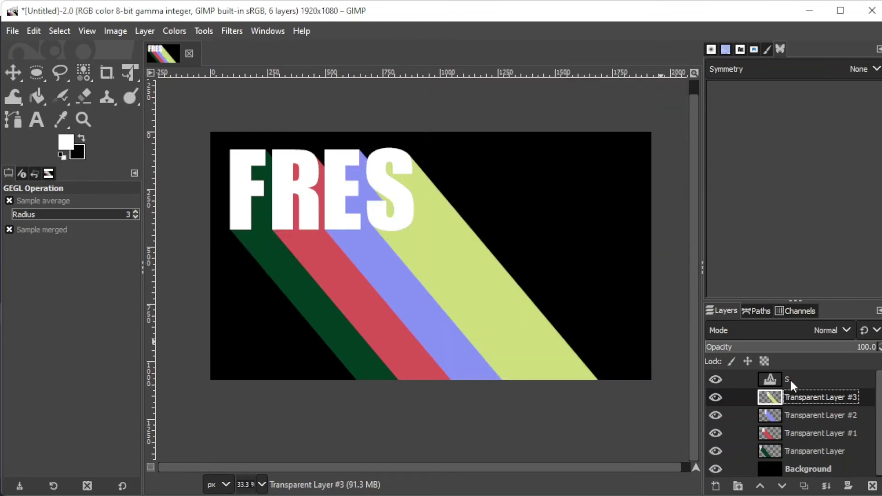
# Step: Replace the S text layer's text with H and move the H just to the right of the painted S
pyautogui.click(790, 380)
pyautogui.click(37, 120)
pyautogui.doubleClick(391, 184)
pyautogui.write('H')
pyautogui.click(12, 73)
pyautogui.moveTo(409, 190); pyautogui.dragTo(461, 189)
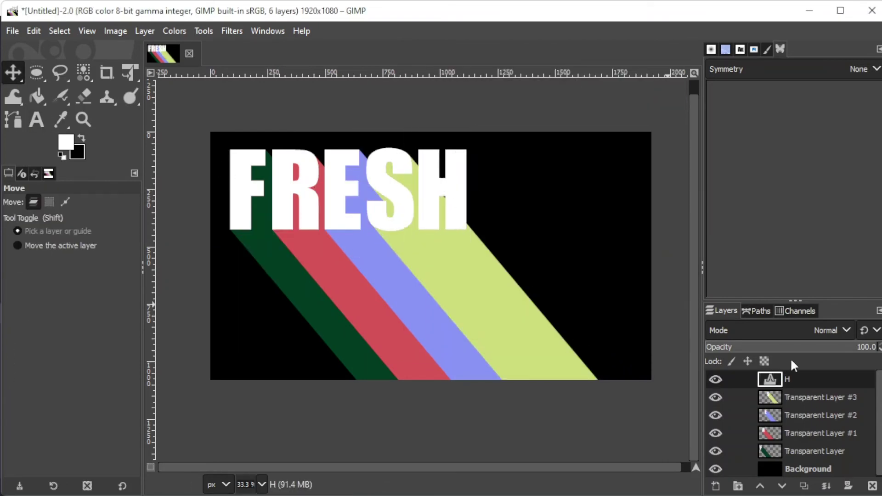
# Step: Add a new transparent layer beneath the H text layer and enlarge the layer list to show every layer
pyautogui.click(715, 486)
pyautogui.click(813, 473)
pyautogui.moveTo(804, 380); pyautogui.dragTo(806, 399)
pyautogui.moveTo(821, 301); pyautogui.dragTo(822, 178)
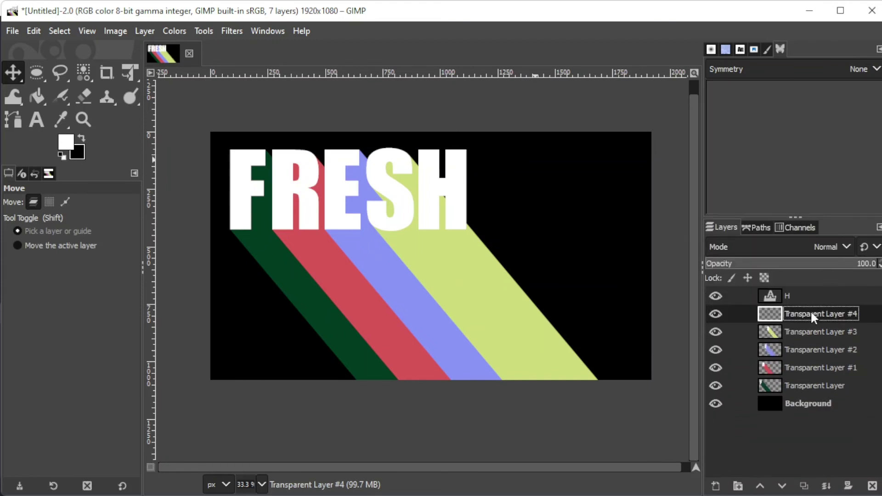
# Step: Fill the H's shape with white on Transparent Layer #4 and delete the H text layer
pyautogui.keyDown('alt'); pyautogui.click(767, 297); pyautogui.keyUp('alt')
pyautogui.click(37, 97)
pyautogui.click(432, 189)
pyautogui.click(715, 296)
pyautogui.click(787, 296)
pyautogui.click(872, 486)
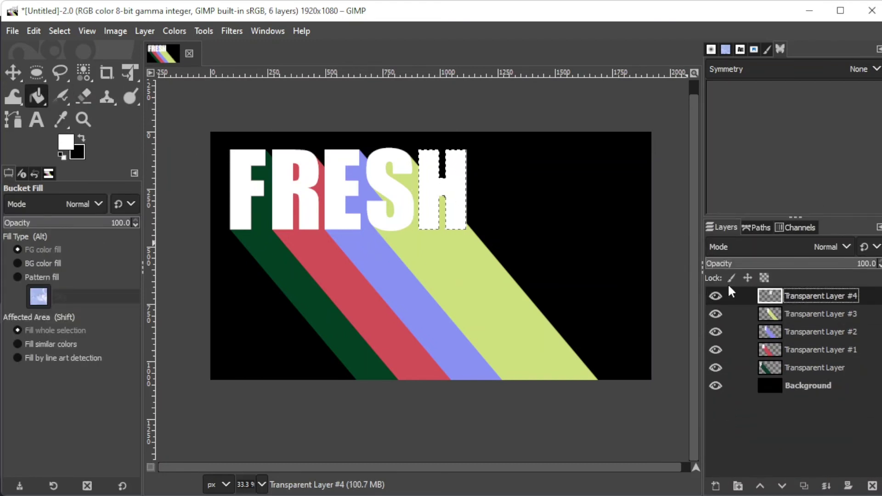
# Step: Start a Long Shadow on Transparent Layer #4 with the Infinite style and move the dialog clear of the text
pyautogui.click(228, 30)
pyautogui.moveTo(262, 171)
pyautogui.click(496, 306)
pyautogui.click(488, 139)
pyautogui.click(475, 178)
pyautogui.moveTo(494, 57); pyautogui.dragTo(639, 65)
# Step: Set the H's long shadow color to light orange and apply the filter
pyautogui.click(636, 195)
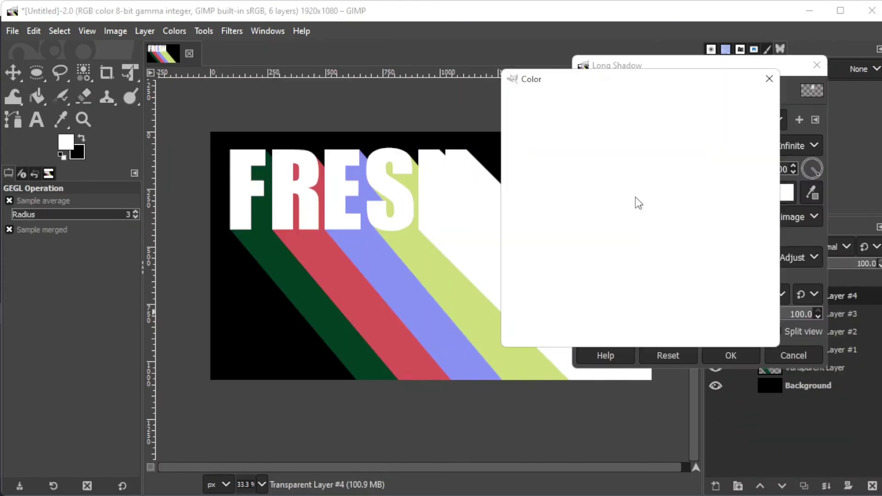
pyautogui.click(575, 241)
pyautogui.moveTo(602, 170); pyautogui.dragTo(564, 129)
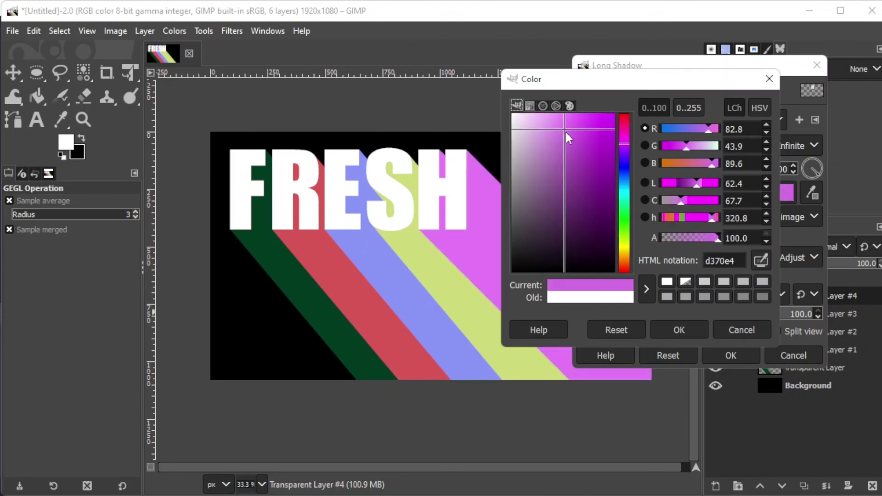
pyautogui.click(626, 193)
pyautogui.moveTo(627, 197); pyautogui.dragTo(625, 260)
pyautogui.click(561, 117)
pyautogui.click(679, 330)
pyautogui.click(730, 355)
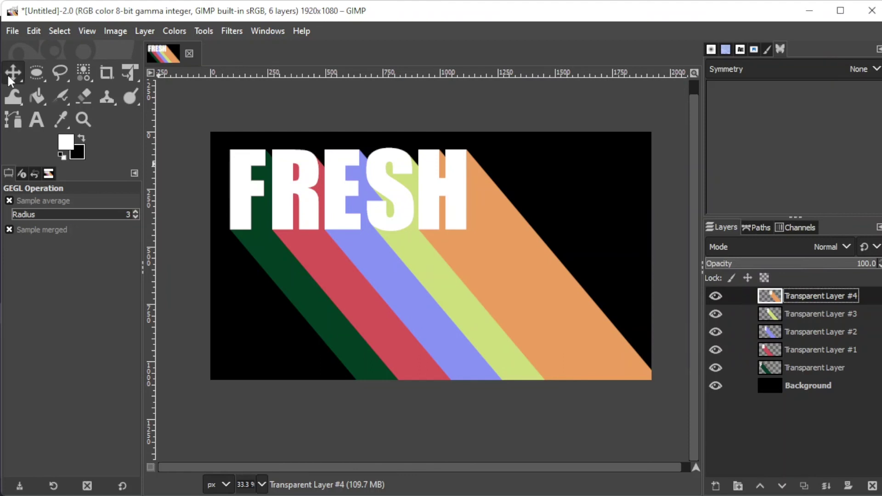